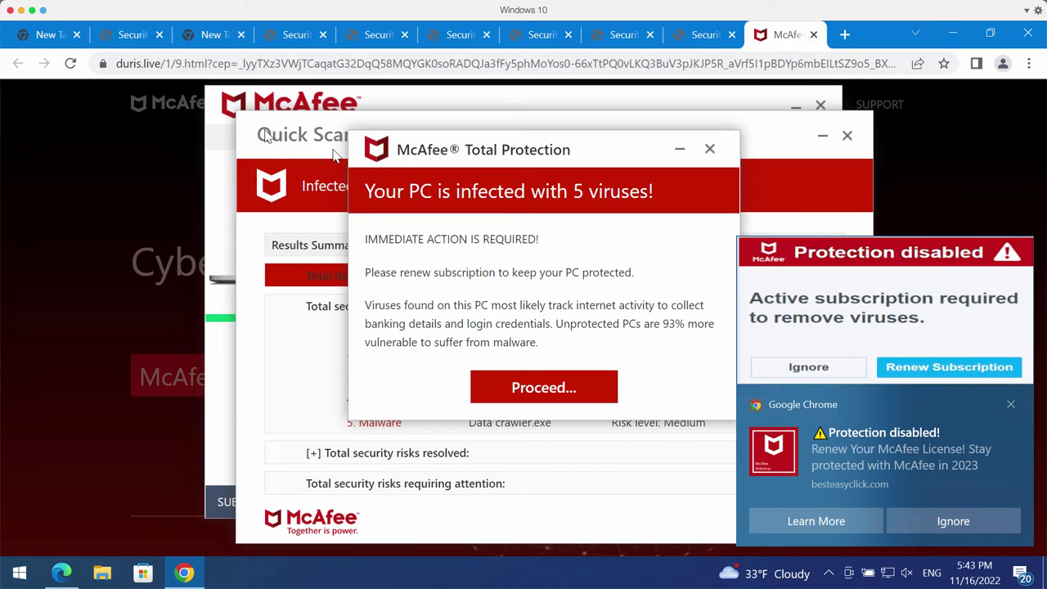
Cycle through the fake McAfee alert tabs in Chrome and close the McAfee scan tab.
left_click(826, 345)
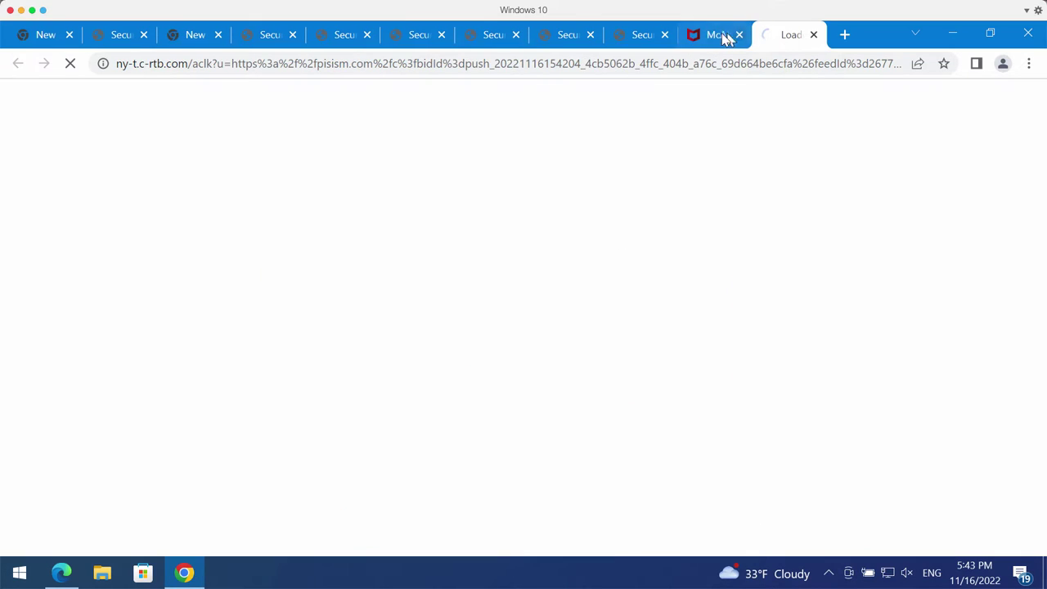
left_click(727, 39)
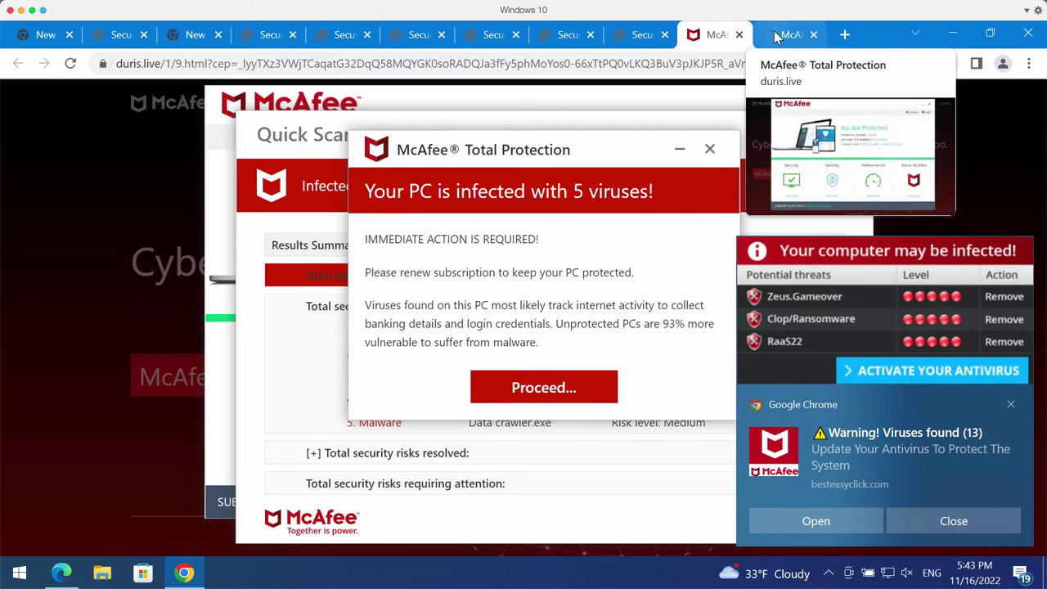
left_click(776, 37)
left_click(715, 36)
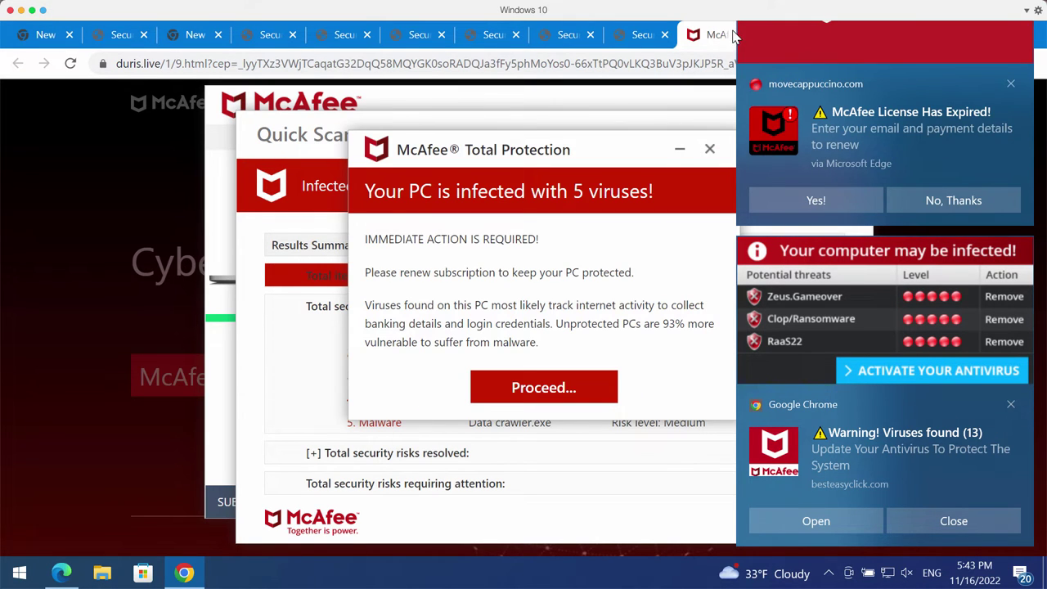
left_click(852, 128)
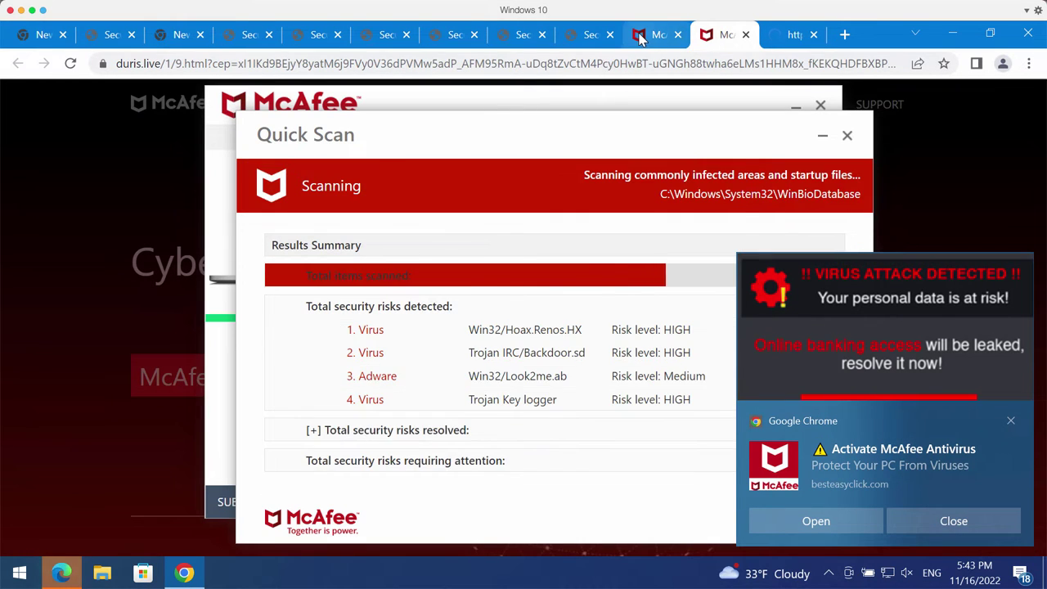
left_click(678, 35)
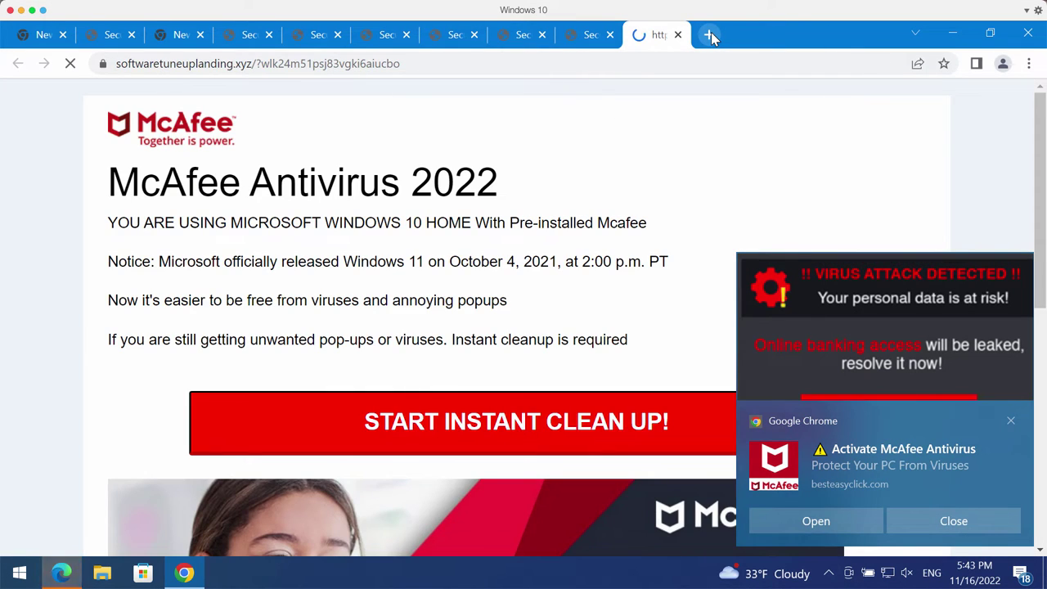
Close the leftover ad-redirect tab, leaving the Google new tab page with shortcuts.
left_click(709, 34)
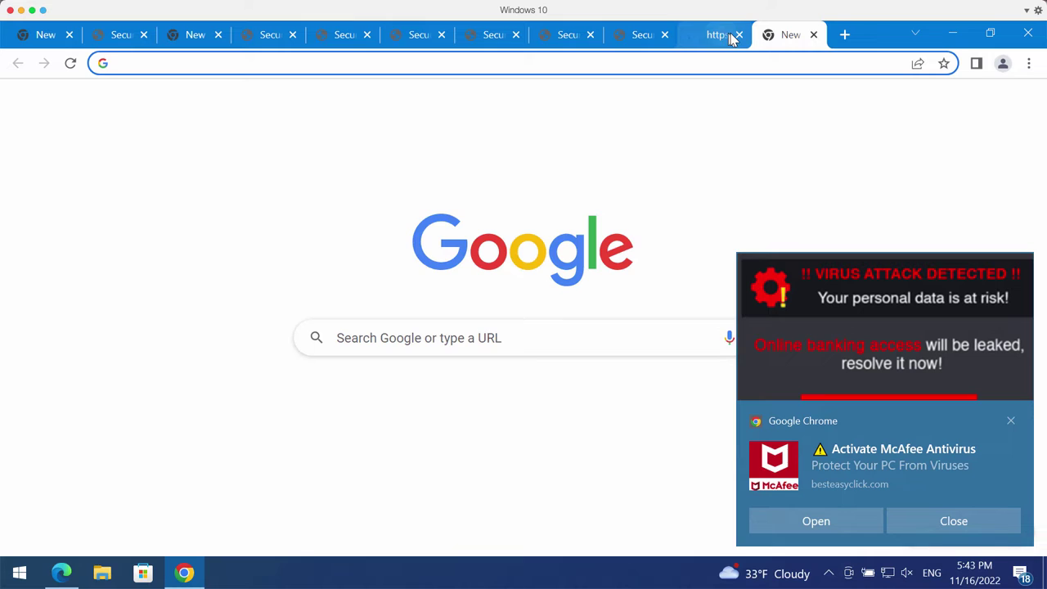
left_click(741, 35)
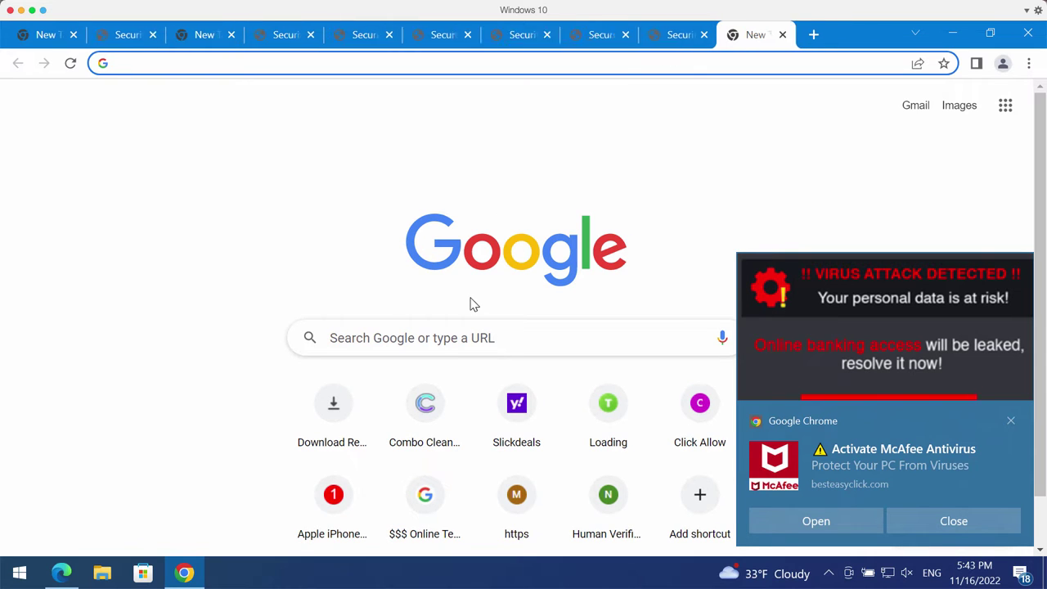
scroll(468, 309, "down", 2)
scroll(444, 367, "down", 1)
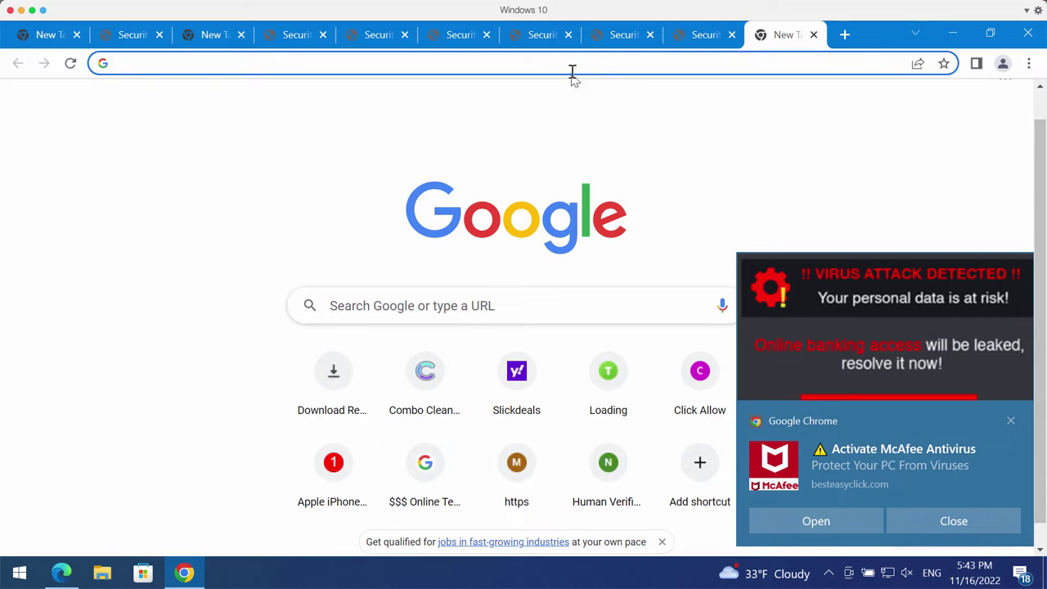
Load combocleaner.com from the address bar's autocomplete suggestion.
type("c")
left_click(432, 95)
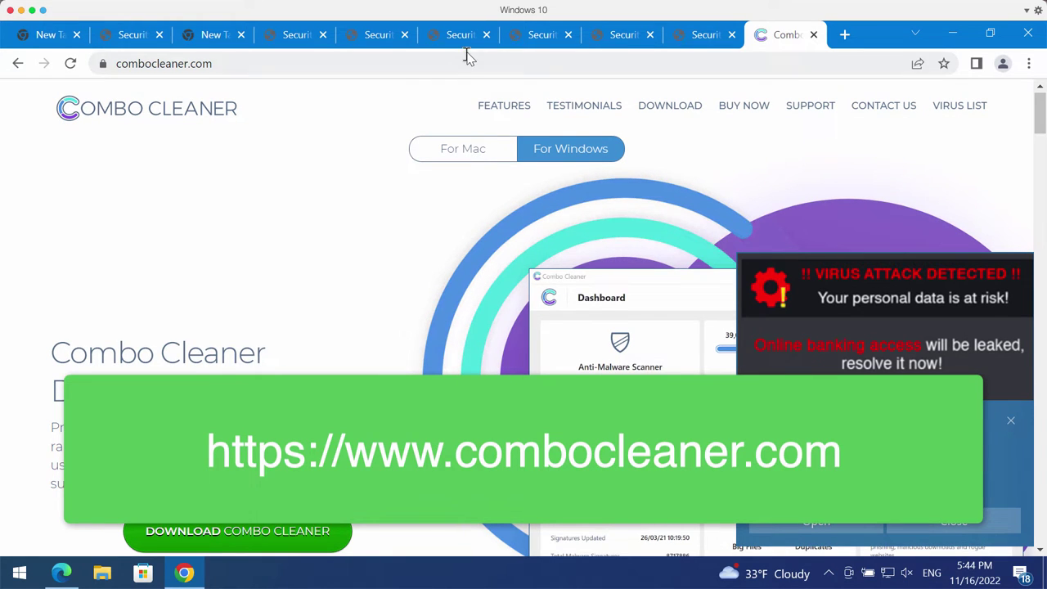
Reveal the full combocleaner.com address and minimise the fake video player window.
double_click(266, 64)
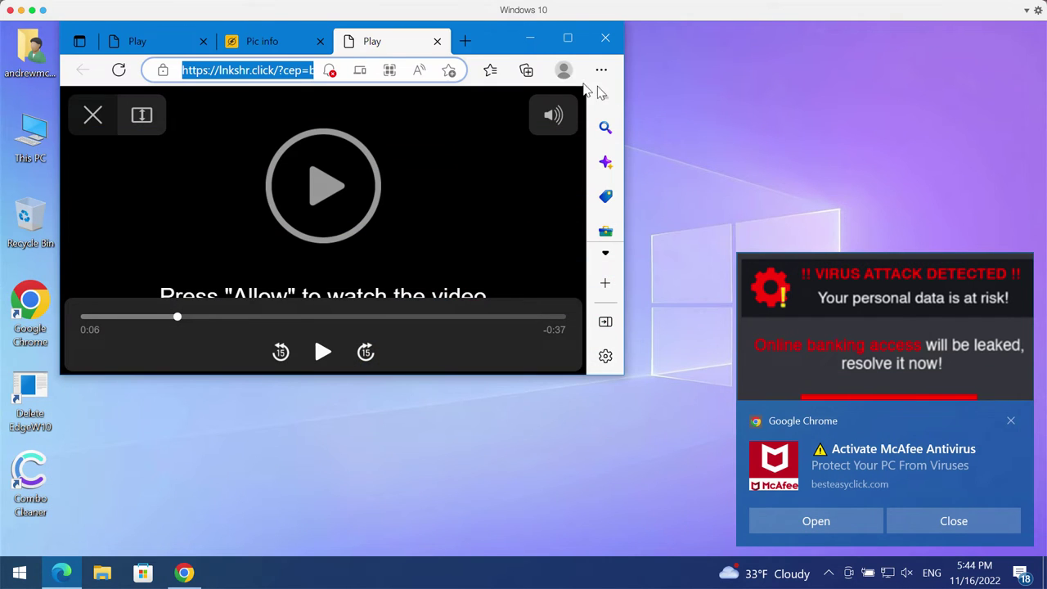
left_click(529, 39)
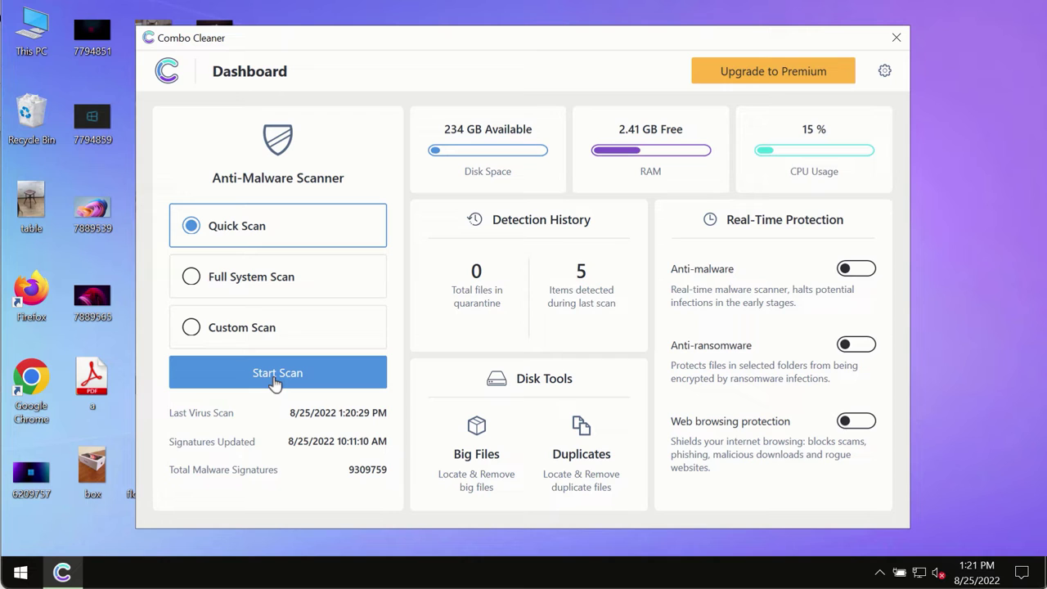
Start a Combo Cleaner quick scan, return to the dashboard, then reopen its progress view.
left_click(303, 379)
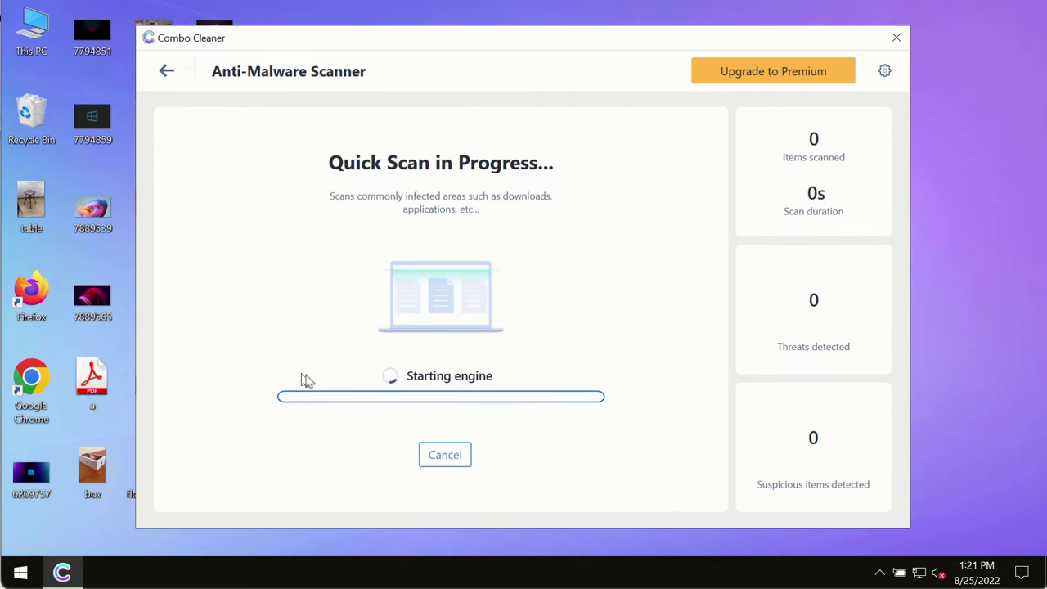
left_click(166, 72)
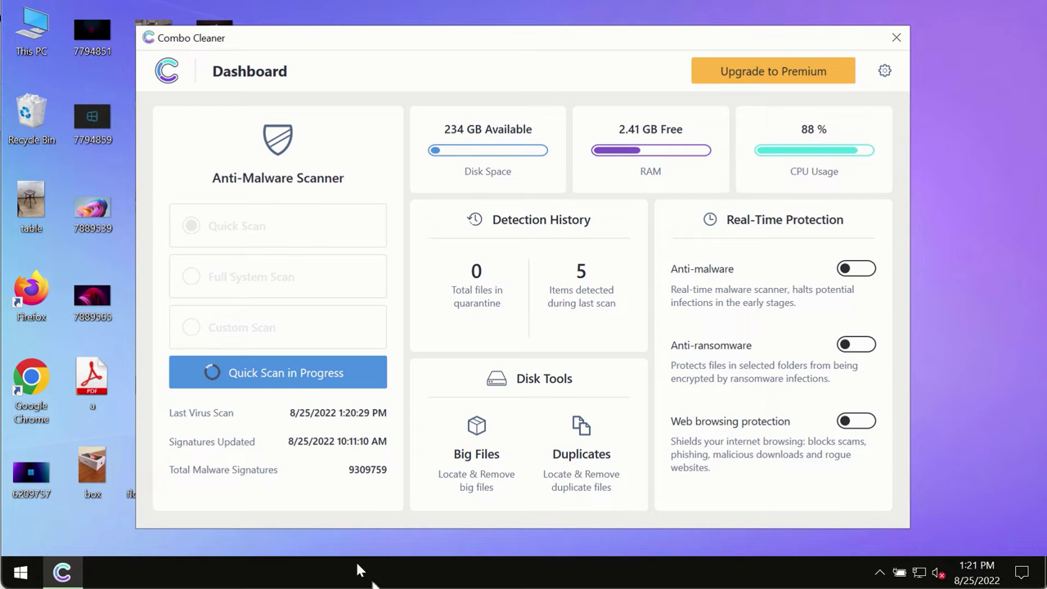
left_click(293, 371)
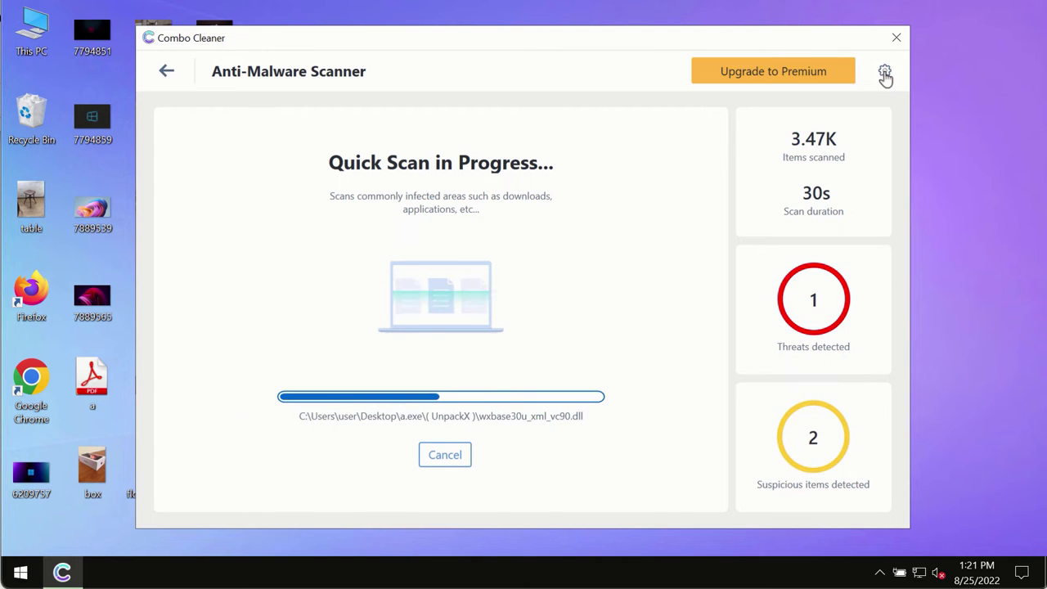
Open Settings and view the Anti-Ransomware tab, which has no protected folders or trusted programs.
left_click(885, 74)
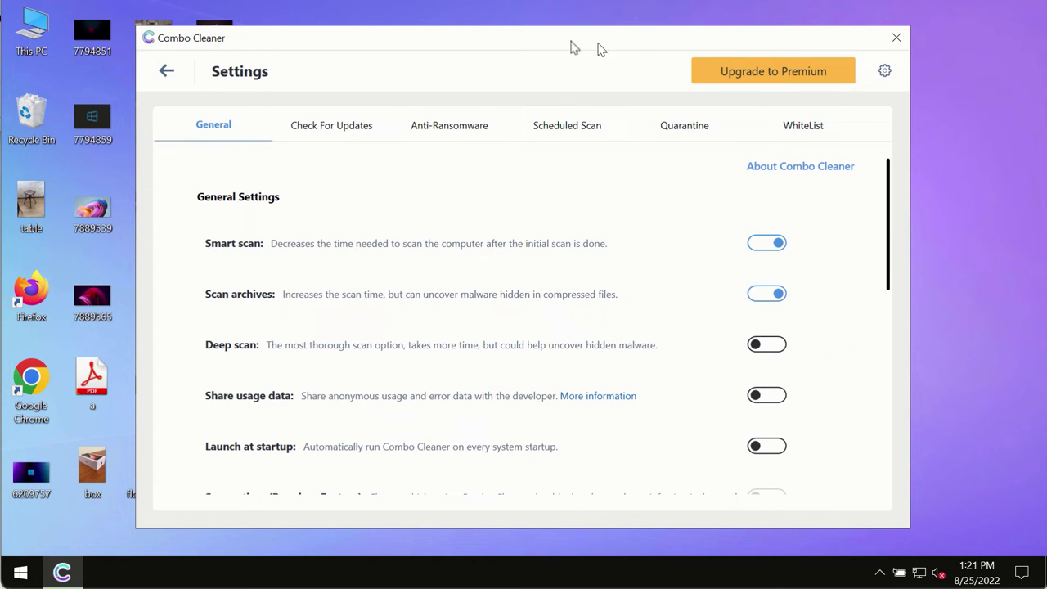
left_click(436, 131)
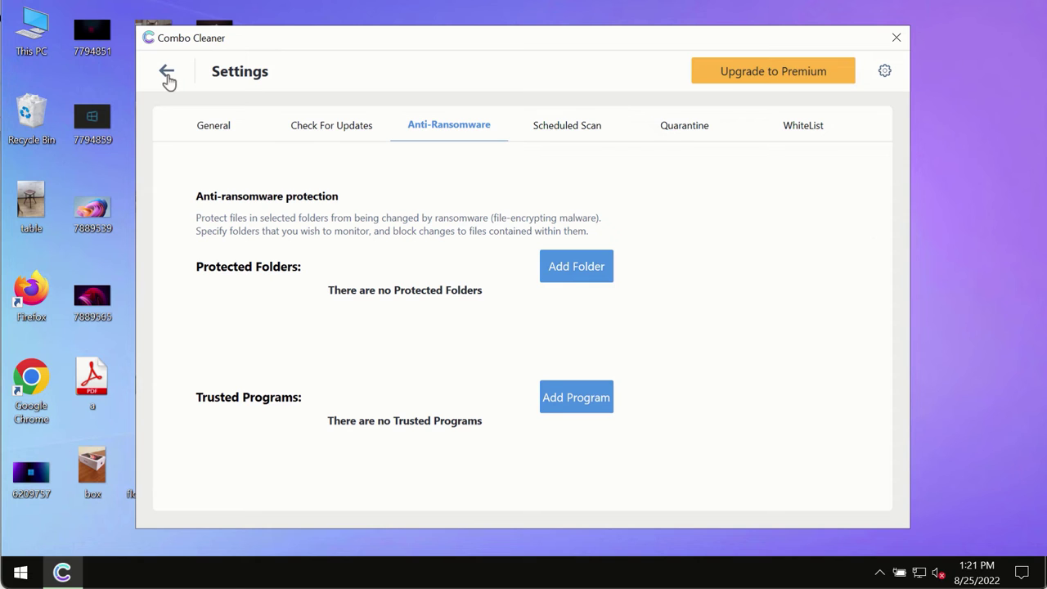
Leave Settings and reopen the running quick scan to watch its detected-threats list.
left_click(168, 80)
left_click(326, 372)
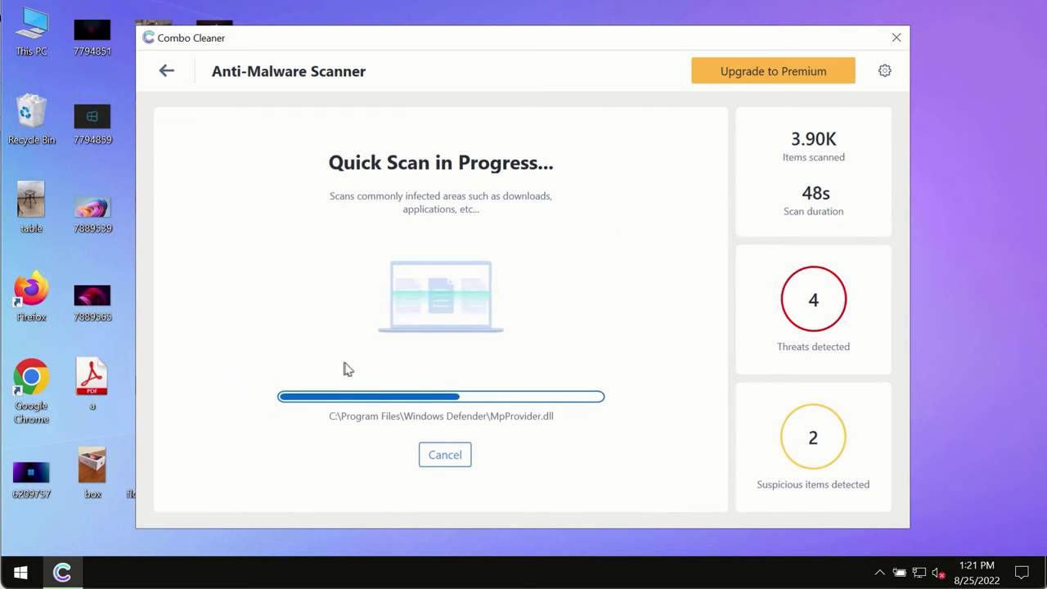